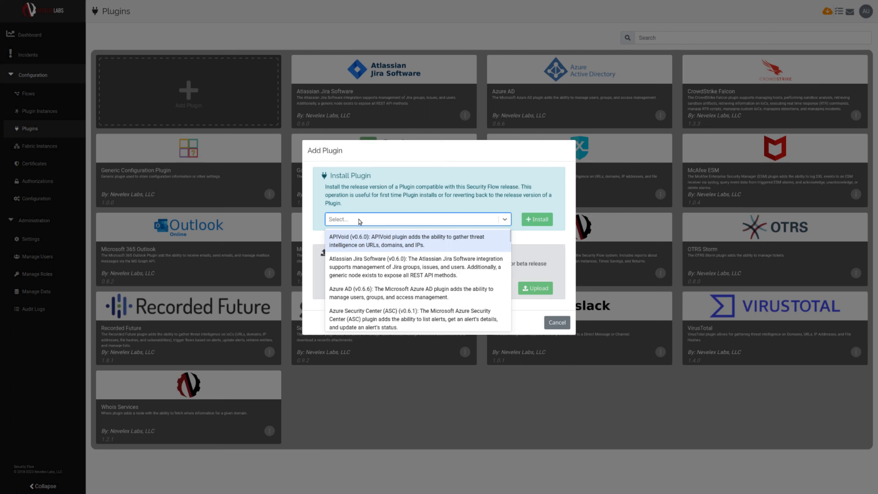
type("generi")
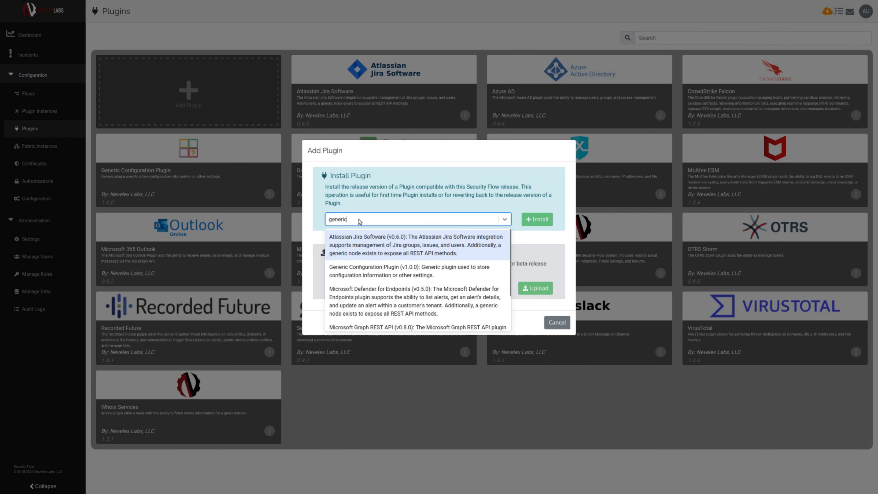
type("c")
left_click(411, 271)
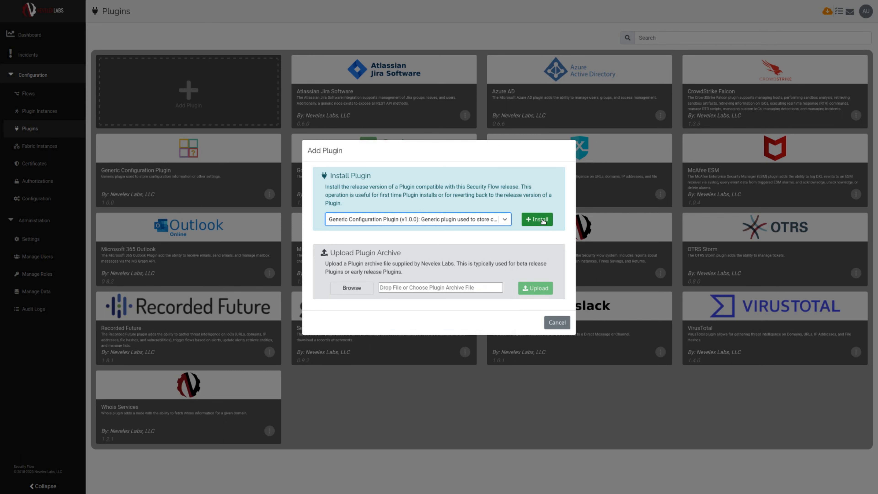
left_click(557, 322)
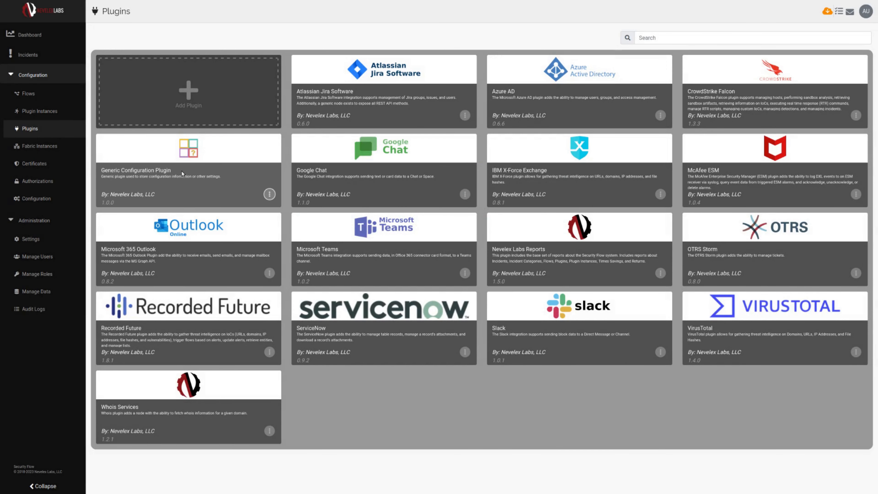
Start a new plugin instance based on the Generic Configuration Plugin.
left_click(41, 113)
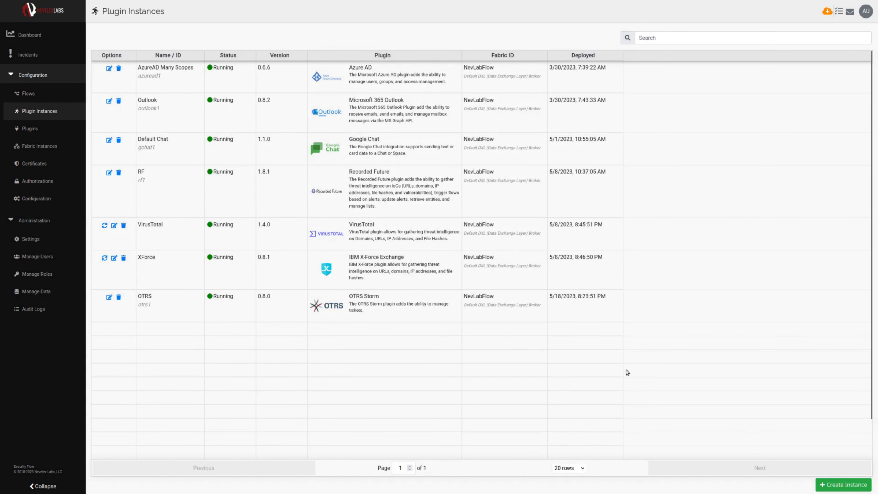
left_click(840, 486)
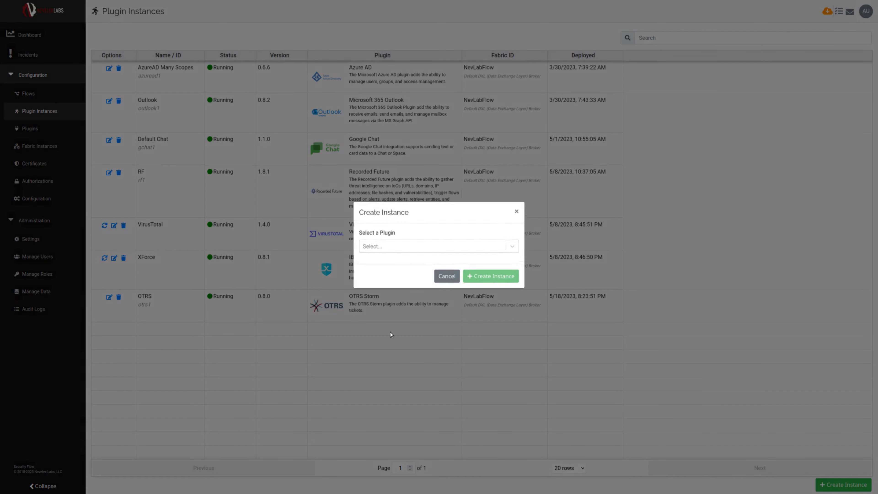
left_click(380, 249)
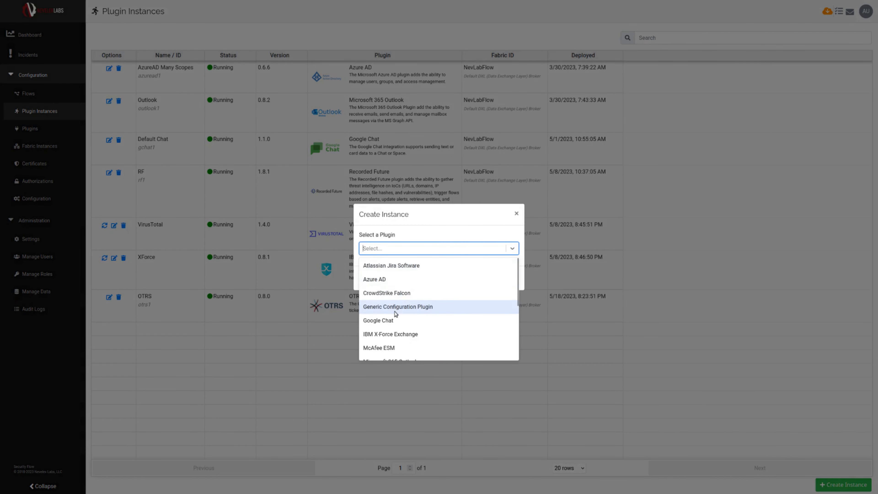
left_click(396, 313)
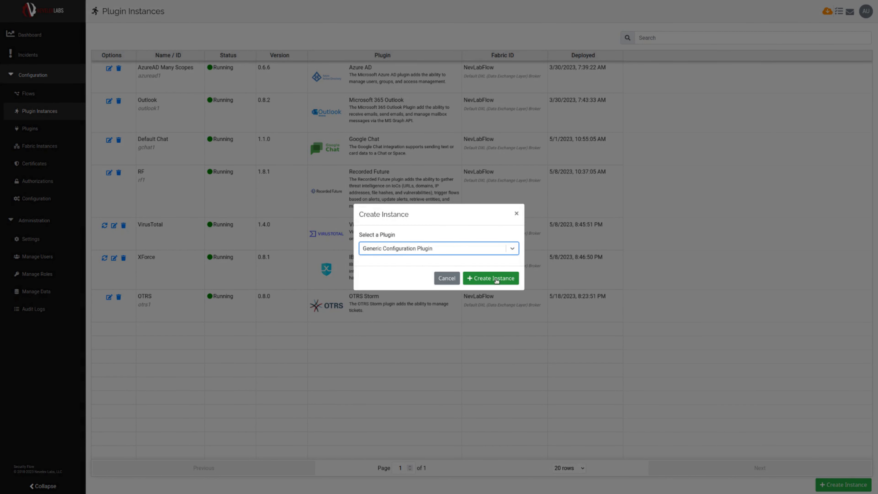
left_click(496, 281)
Name the new instance HIBP and set its unique ID to hibp1.
left_click(501, 141)
left_click(503, 155)
left_click(501, 194)
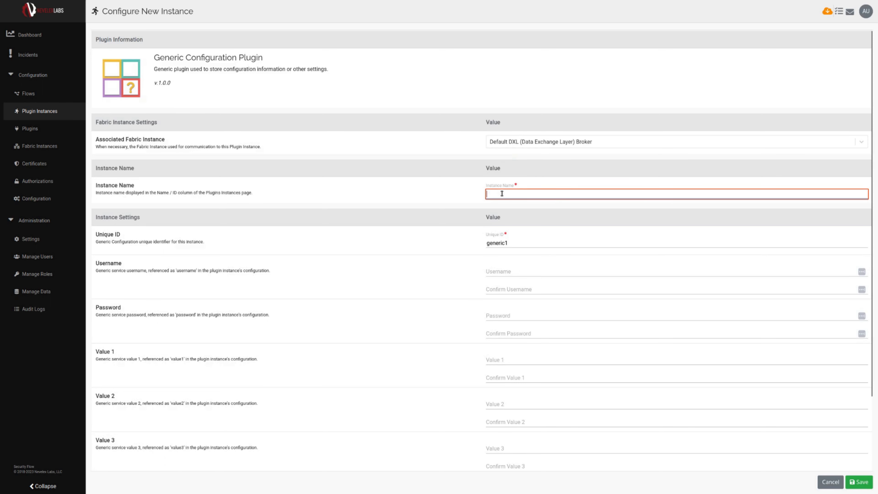
type("HIB")
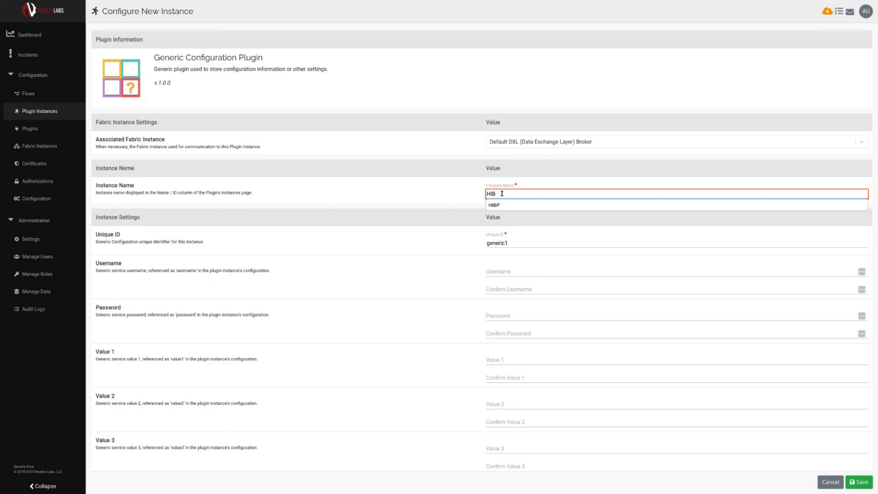
left_click(498, 205)
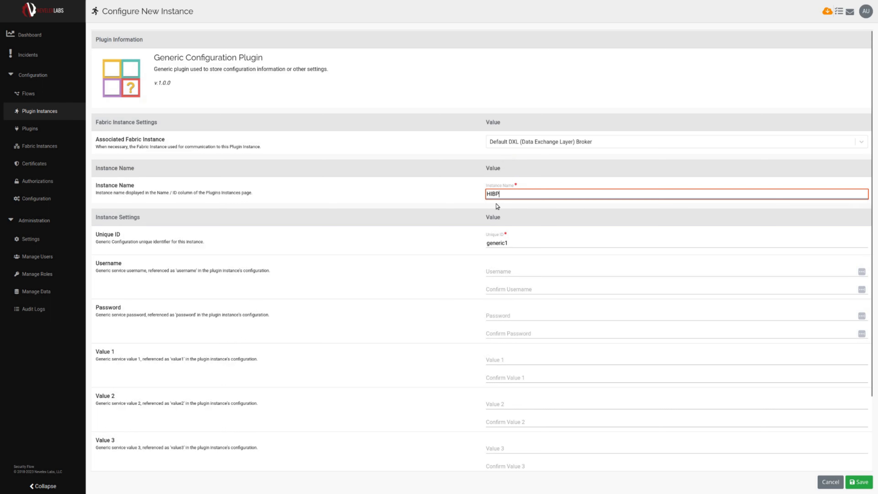
left_click(496, 244)
double_click(495, 244)
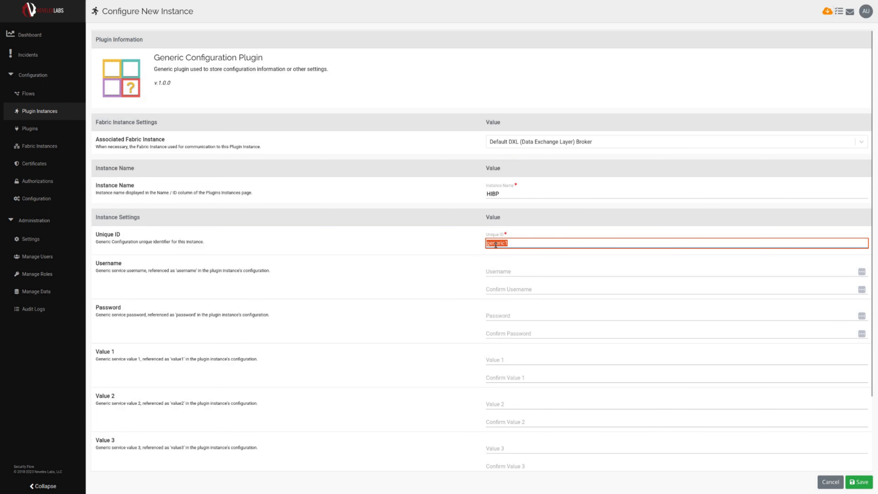
type("hibp1")
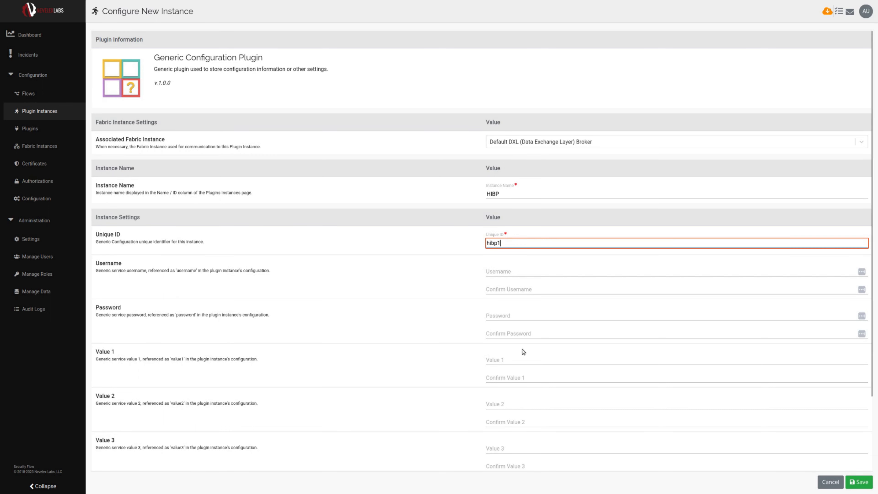
Paste the API key into Value 1 and its confirmation field, and save the instance.
left_click(498, 359)
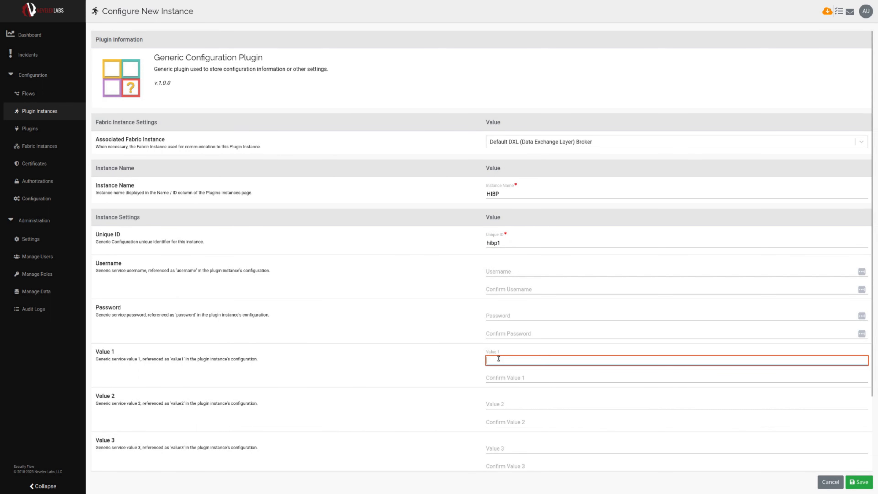
key("ctrl+v")
left_click(498, 380)
key("ctrl+v")
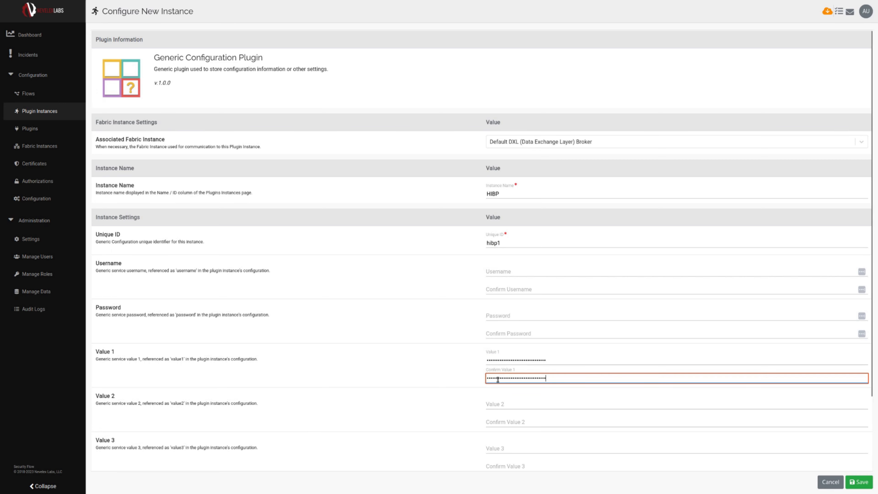
scroll(553, 335, "down", 2)
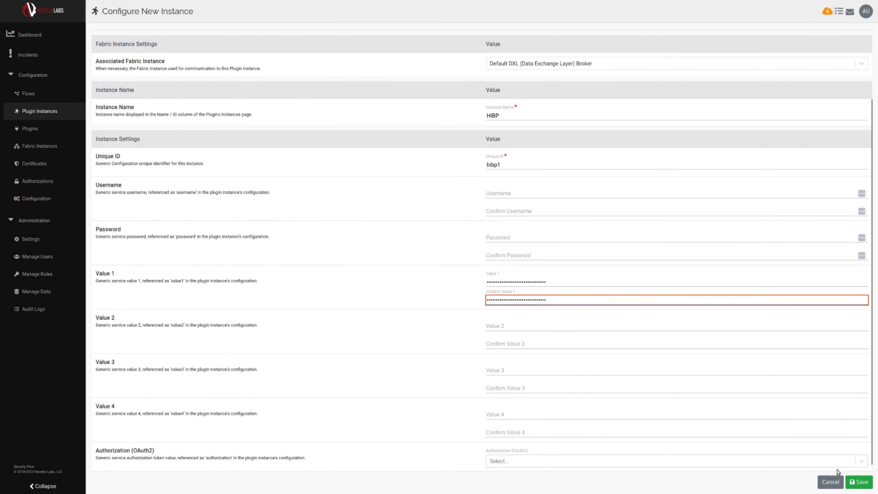
left_click(859, 482)
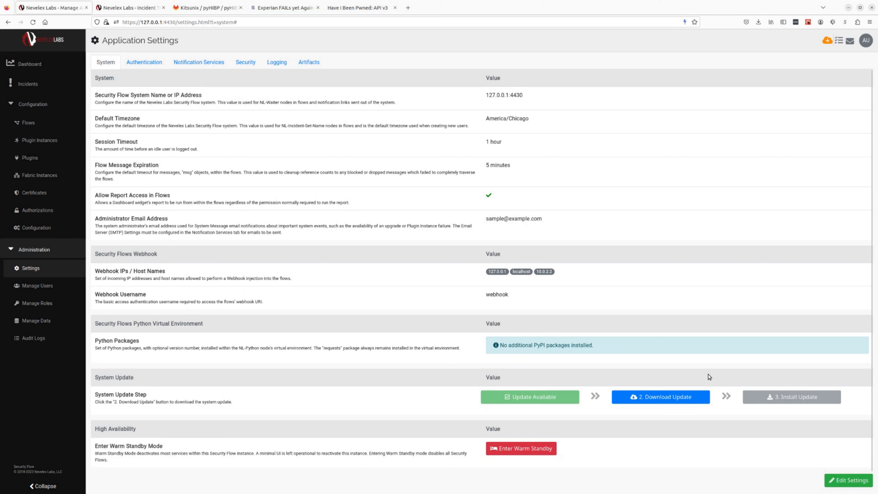
Add the Python package pyhibp==4.2.0 to the system application settings and save them.
left_click(851, 480)
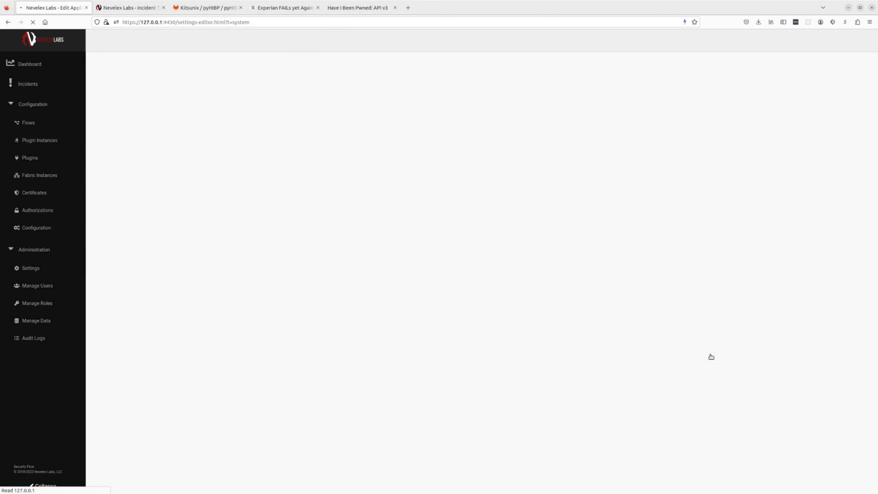
left_click(567, 413)
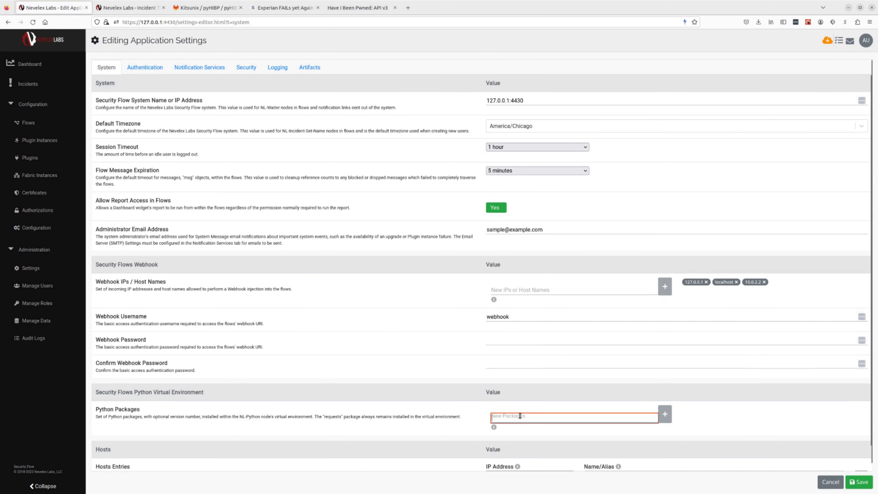
type("pyhibp==4.1.0")
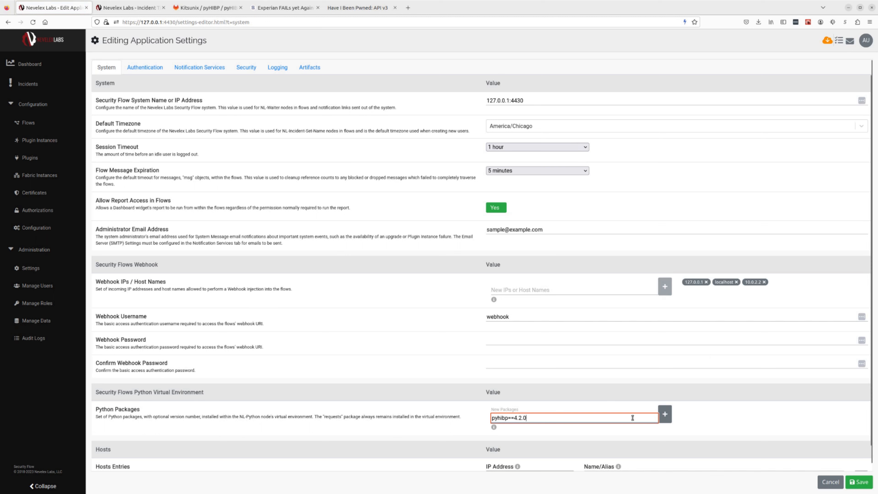
left_click(665, 415)
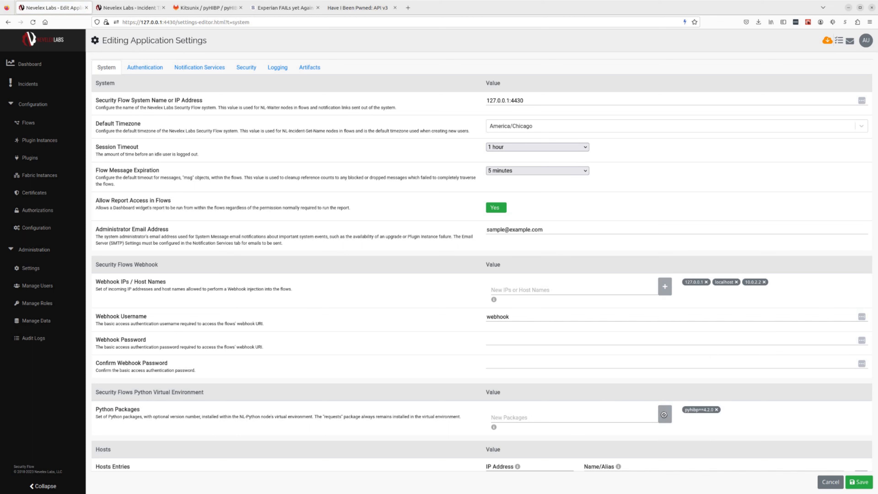
left_click(861, 482)
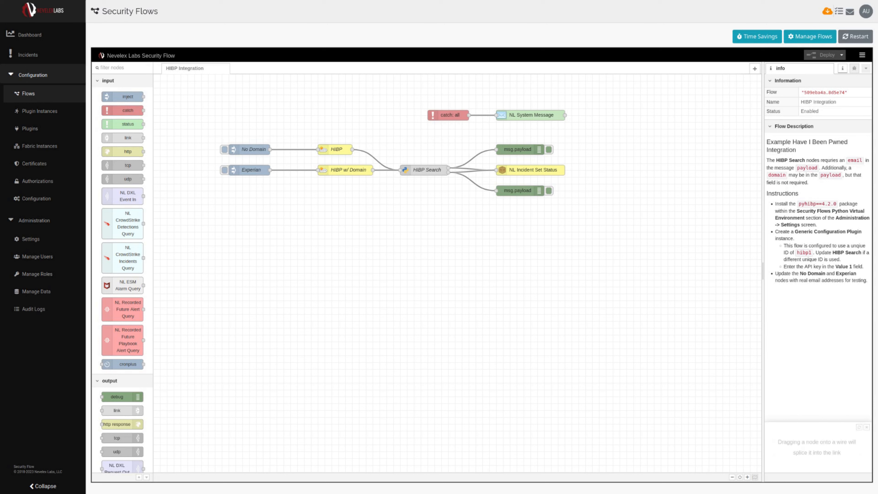
Search the flow import library for "hib" and view the HIBP Integration entry's description.
left_click(861, 55)
mouse_move(806, 84)
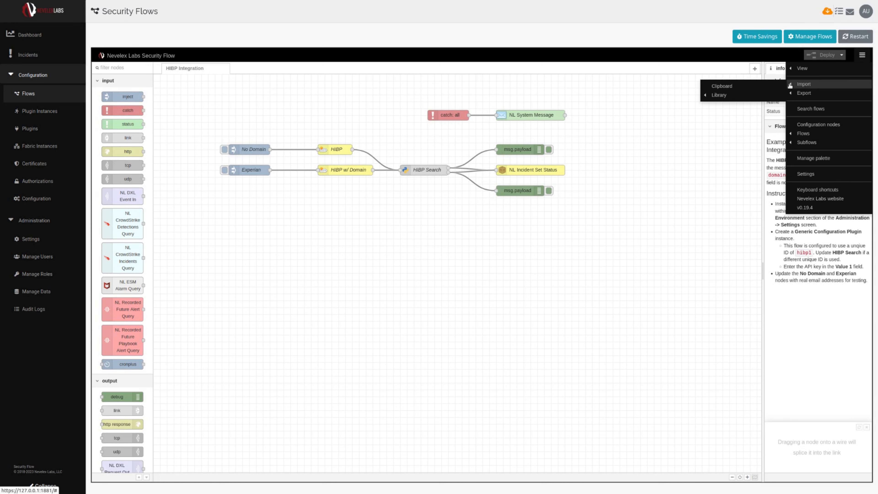
mouse_move(726, 95)
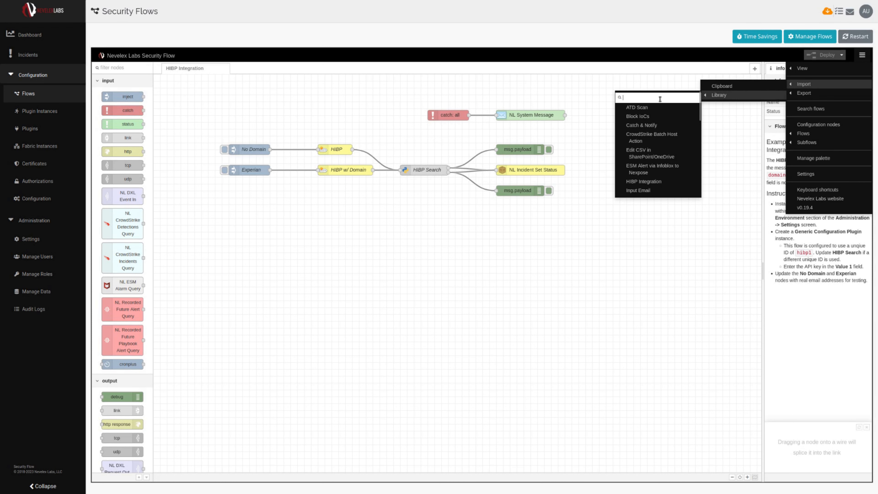
type("h")
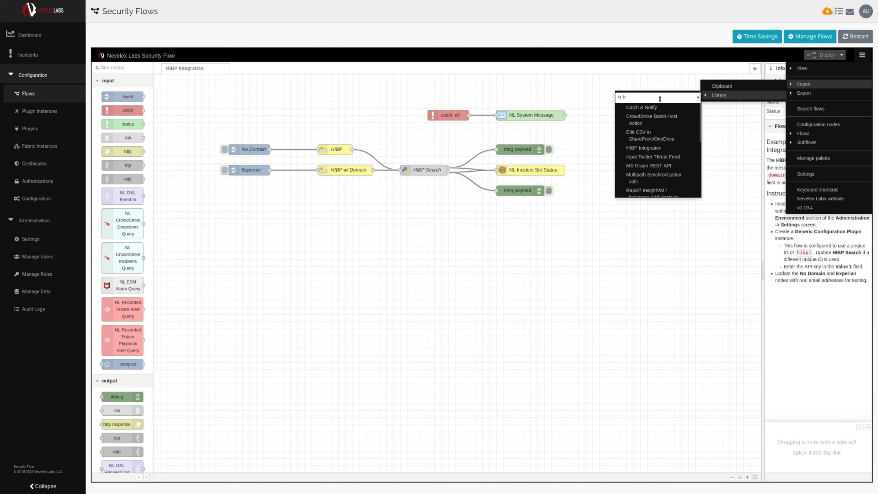
type("ib")
mouse_move(650, 107)
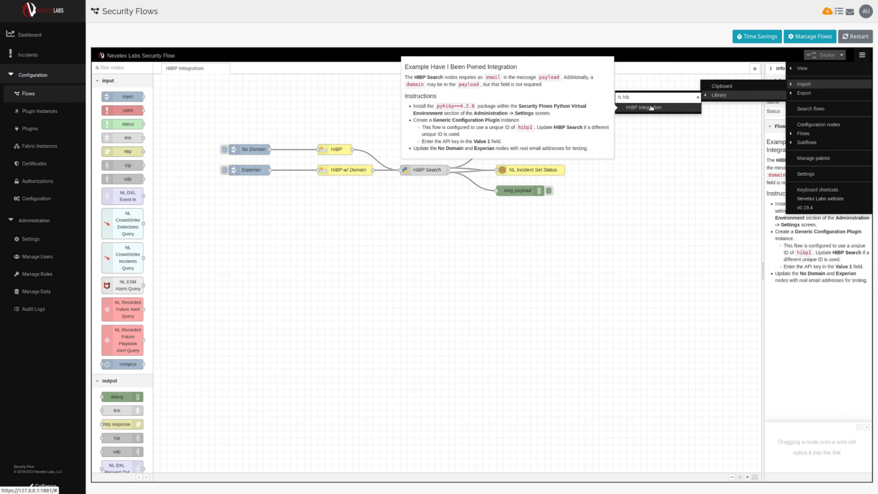
left_click(651, 108)
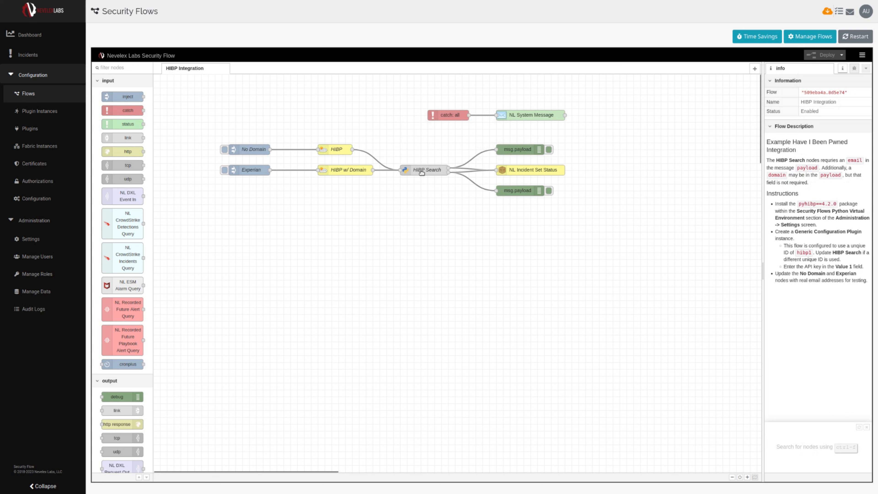
Place an NL Python node below HIBP Search to inspect its default properties, and delete it without saving edits.
left_click(125, 68)
type("nl py")
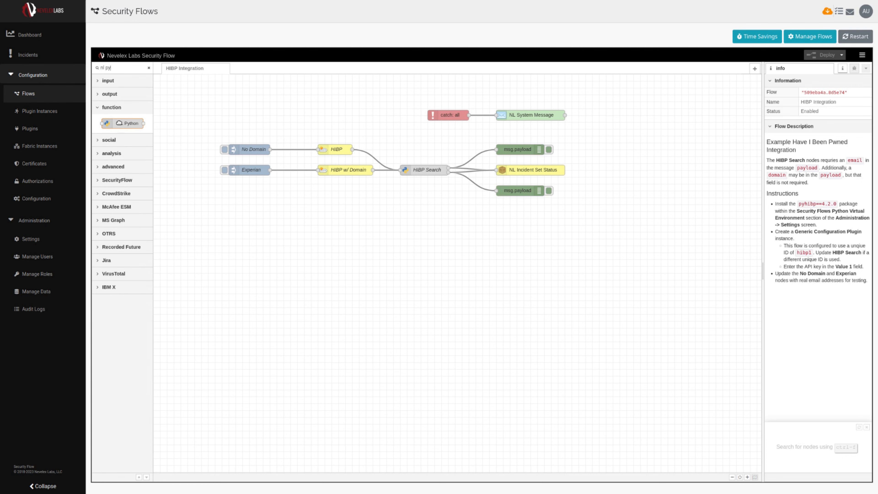
left_click_drag(119, 123, 416, 198)
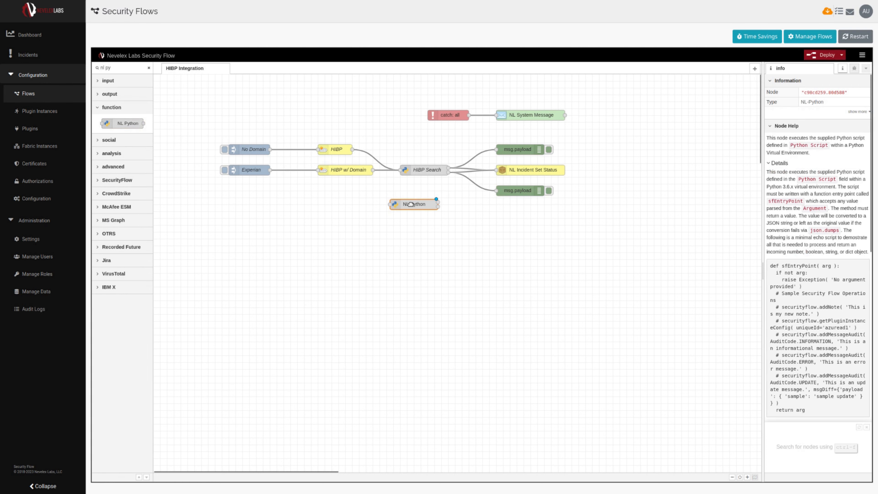
double_click(411, 204)
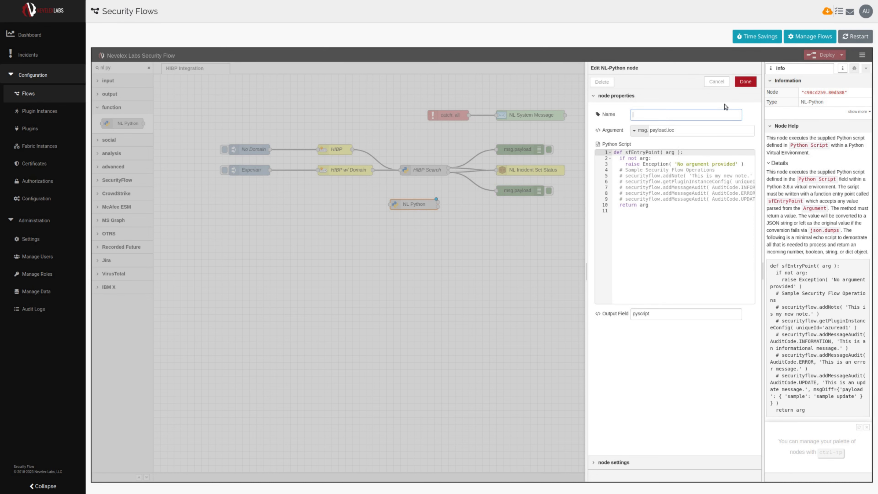
left_click(715, 82)
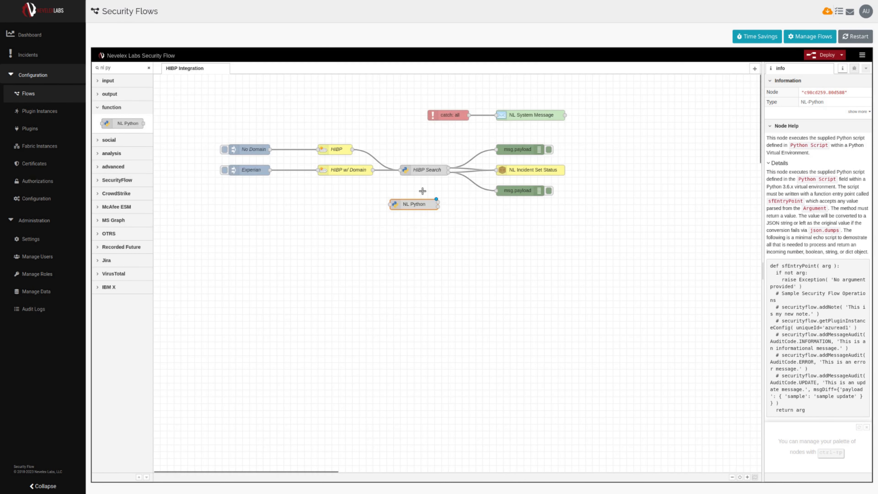
key("Delete")
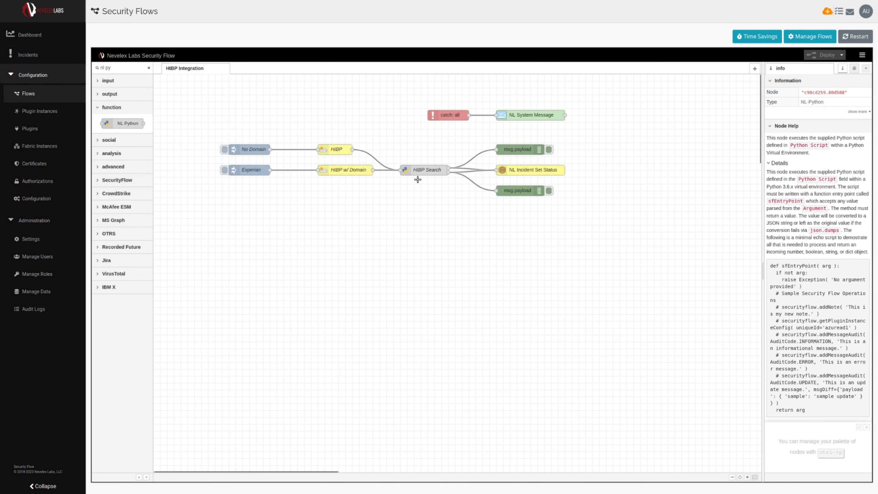
Examine the HIBP Search node's Python script in a widened editor, from the pyhibp import through the plugin configuration, breach lookup and response object.
double_click(418, 173)
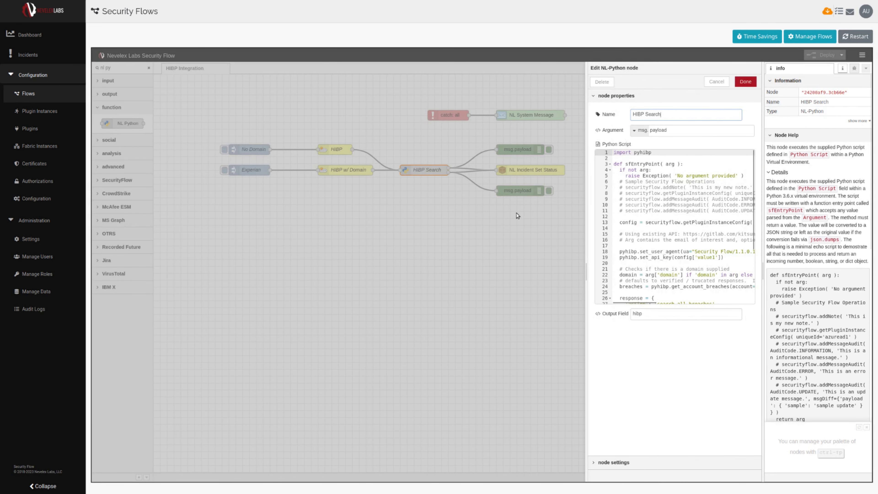
left_click_drag(586, 219, 359, 215)
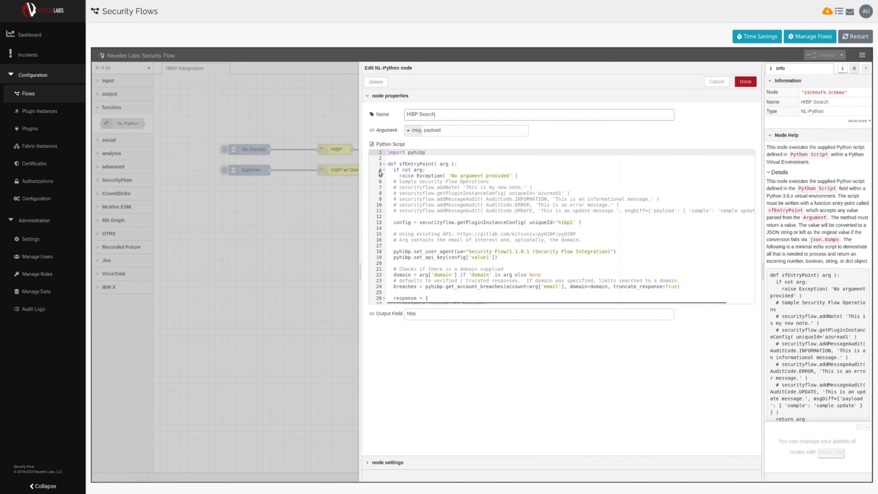
left_click(391, 160)
left_click_drag(391, 160, 391, 162)
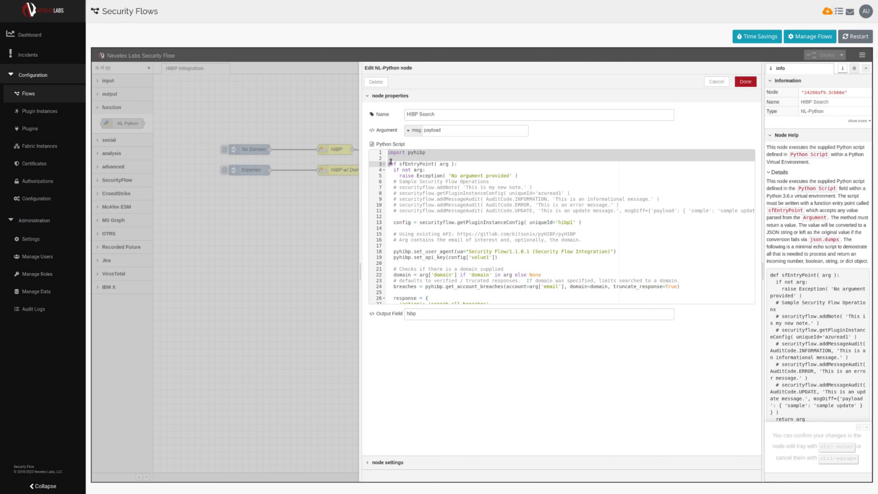
scroll(401, 179, "down", 2)
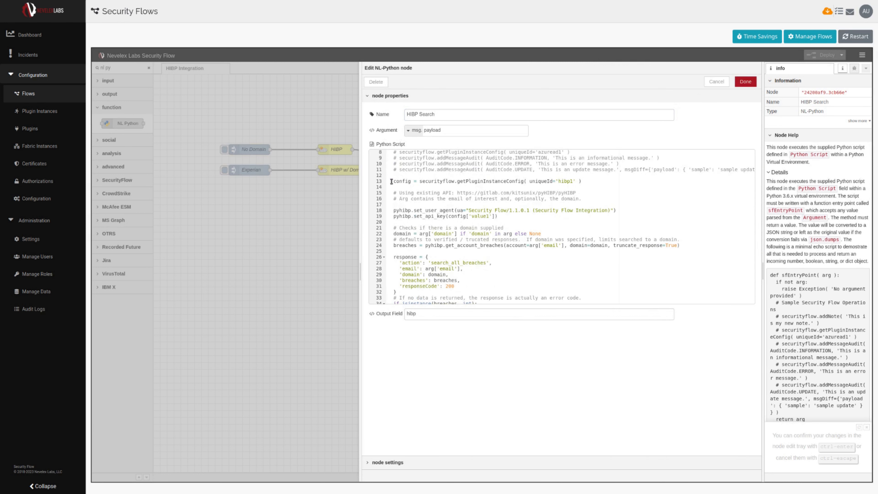
left_click_drag(390, 181, 389, 187)
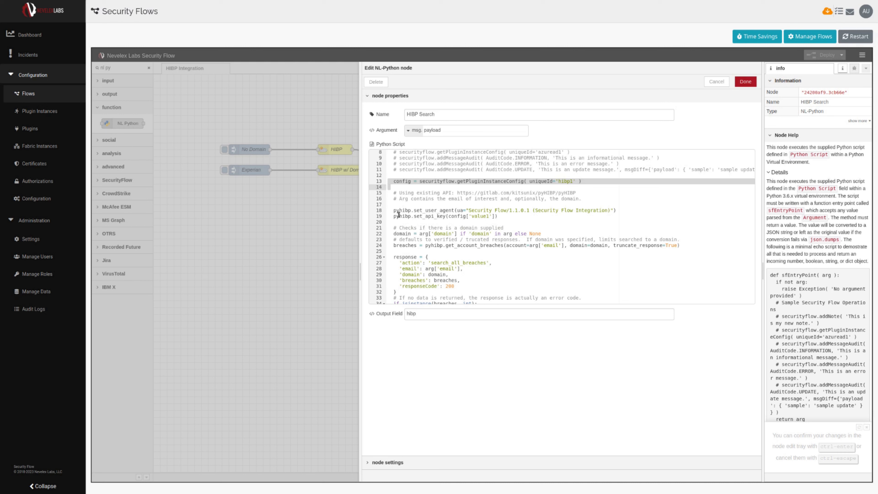
left_click(388, 210)
left_click_drag(388, 210, 389, 252)
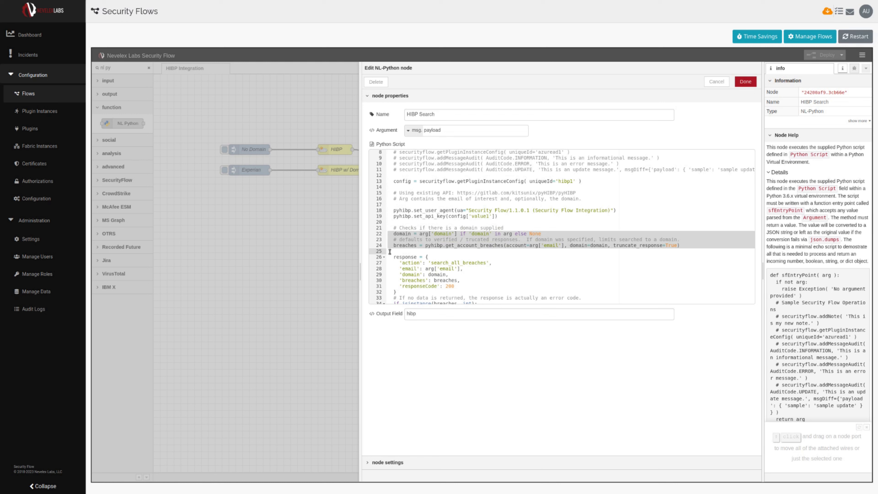
scroll(389, 251, "down", 2)
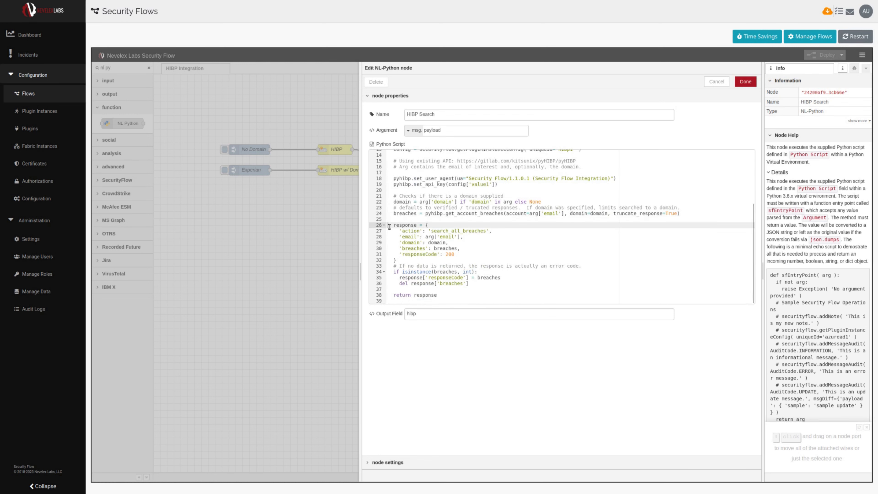
left_click_drag(389, 225, 395, 261)
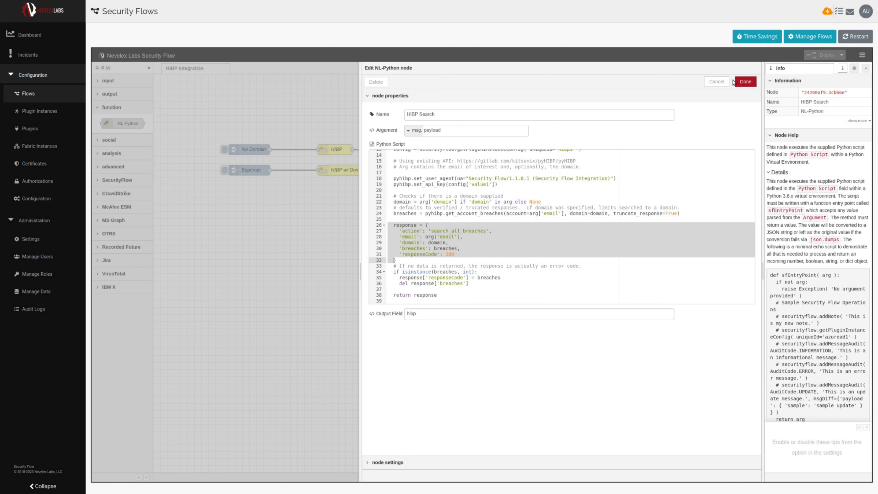
left_click(744, 81)
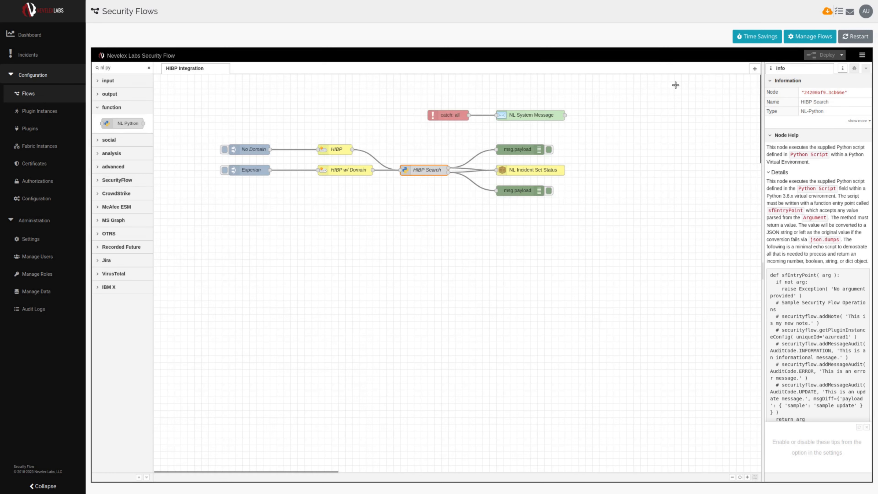
Run both branches of the flow by injecting No Domain and Experian, and open the incidents list.
left_click(224, 150)
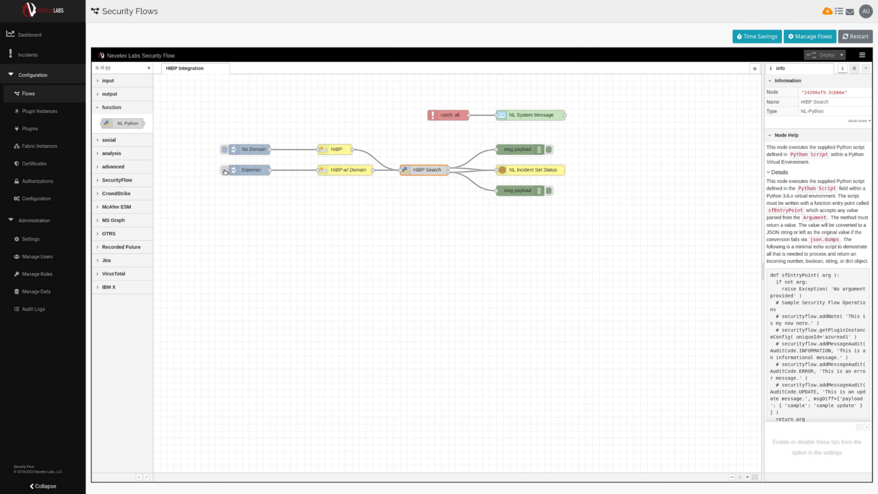
left_click(224, 171)
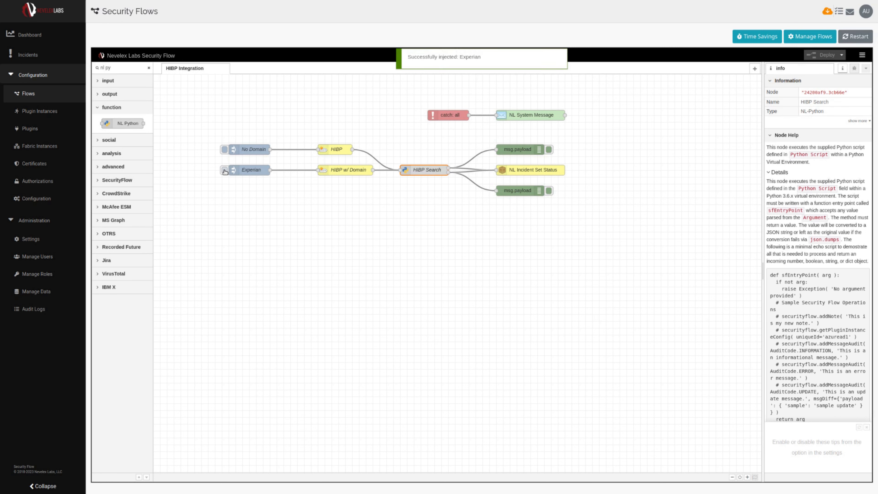
left_click(24, 56)
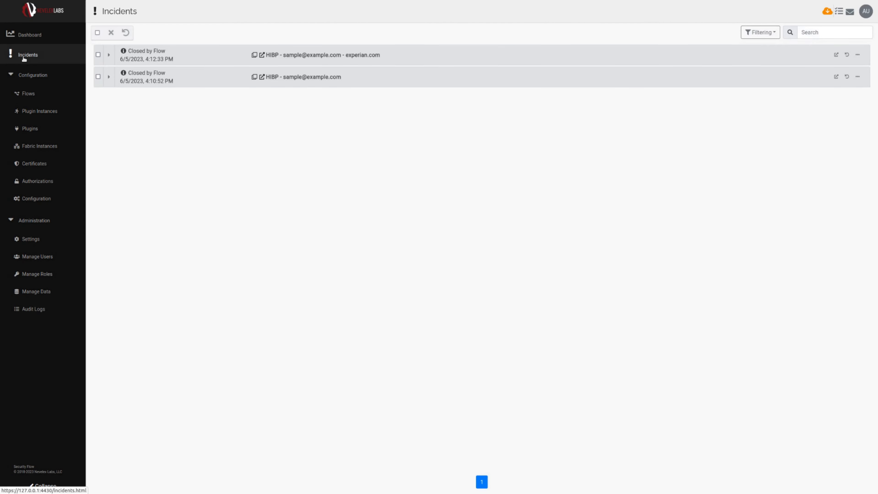
Review the HIBP incident without a domain, reading its breaches table and the expanded breaches array in the raw JSON.
left_click(272, 77)
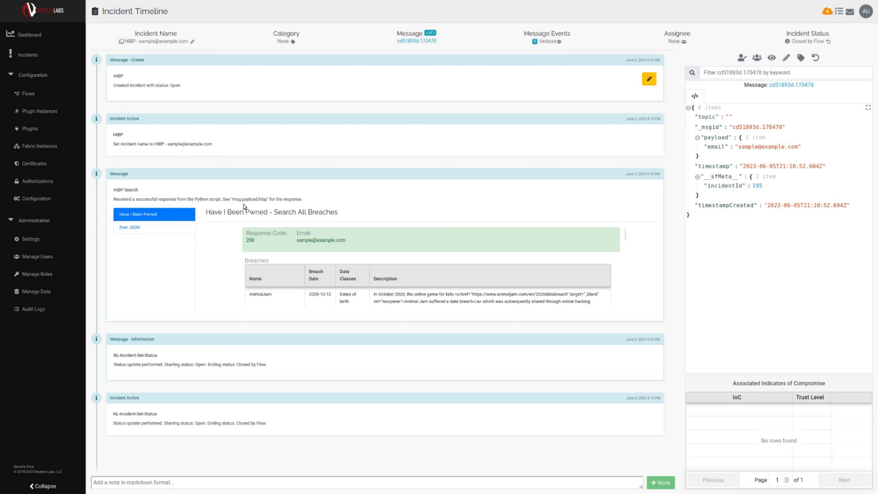
scroll(294, 290, "down", 3)
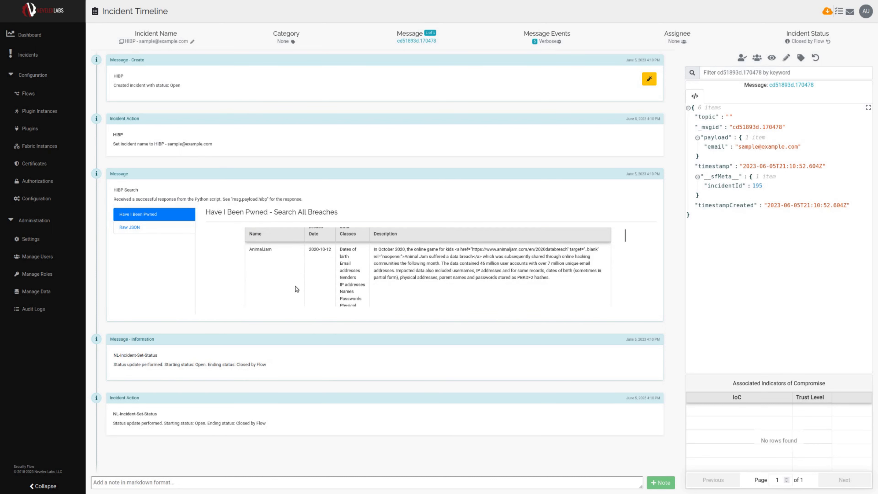
scroll(297, 288, "up", 5)
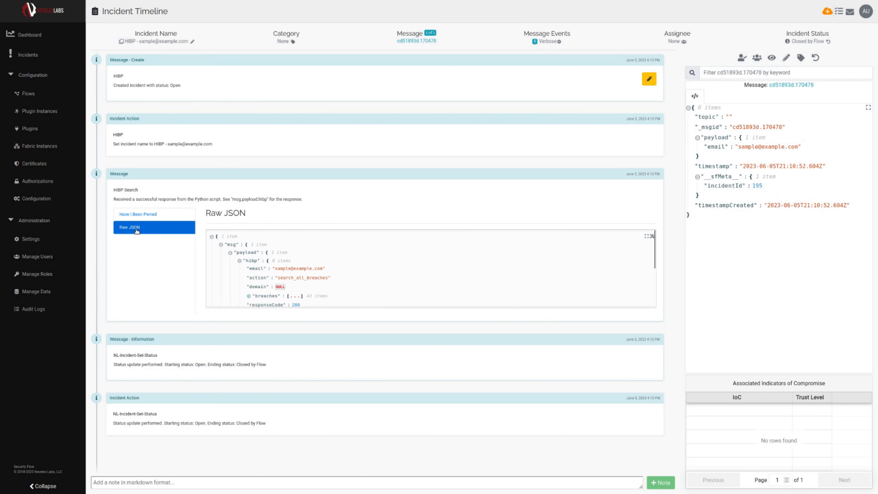
scroll(251, 266, "down", 2)
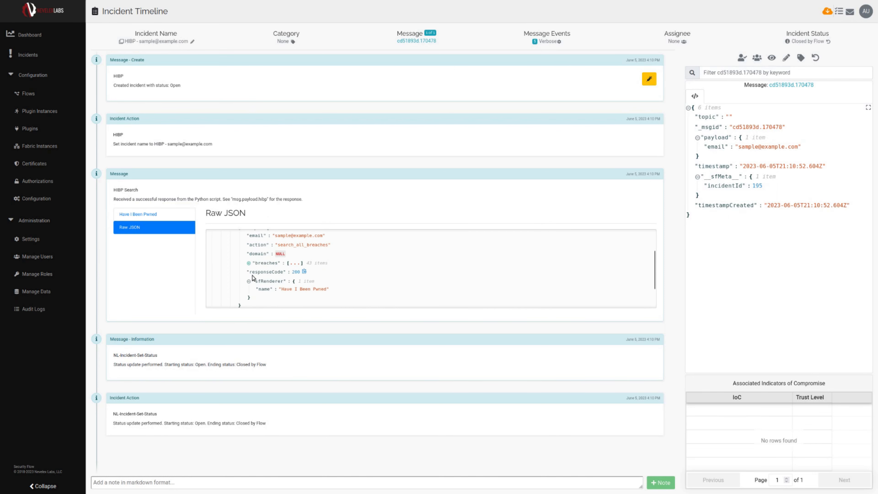
left_click(249, 263)
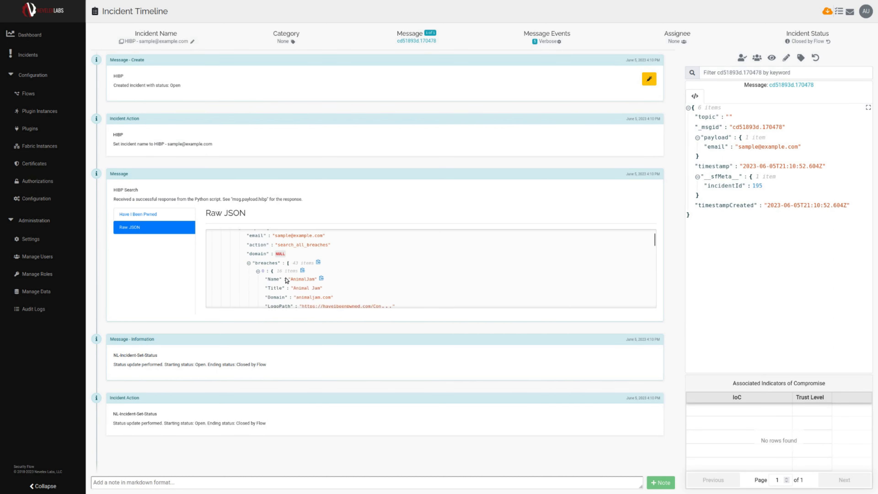
scroll(298, 294, "down", 2)
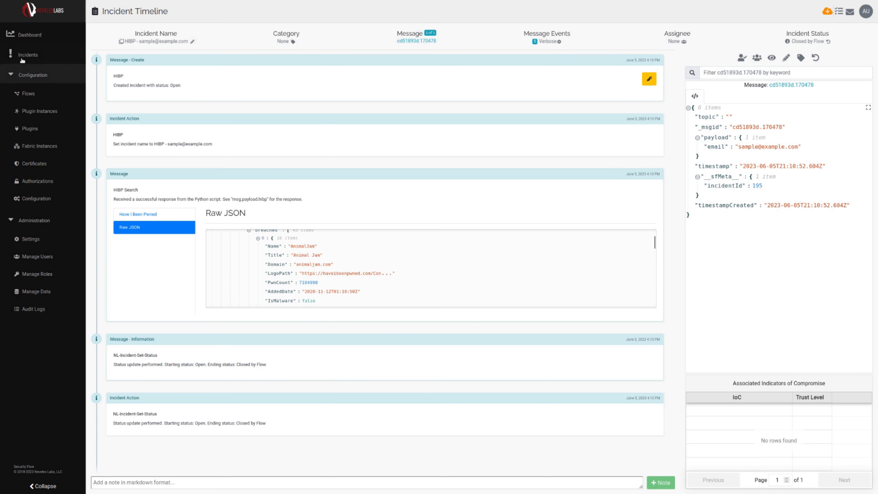
Return to the incidents list and view the timeline of the experian.com HIBP incident.
left_click(28, 56)
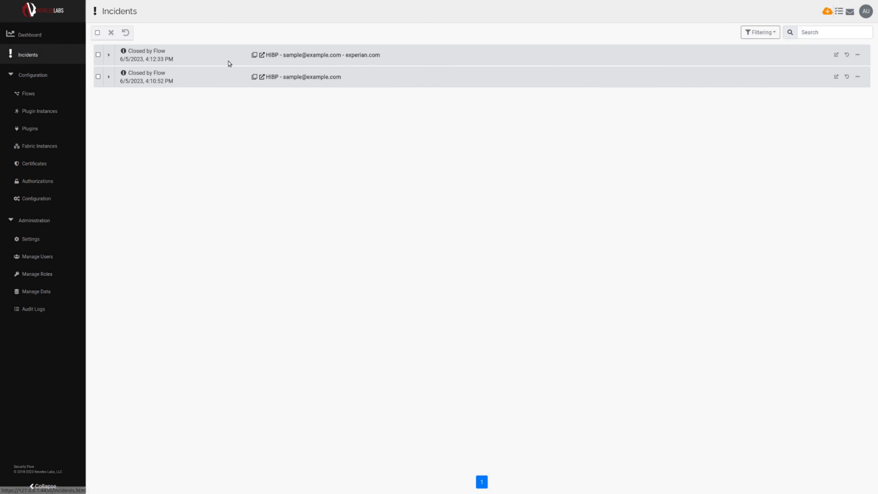
left_click(262, 56)
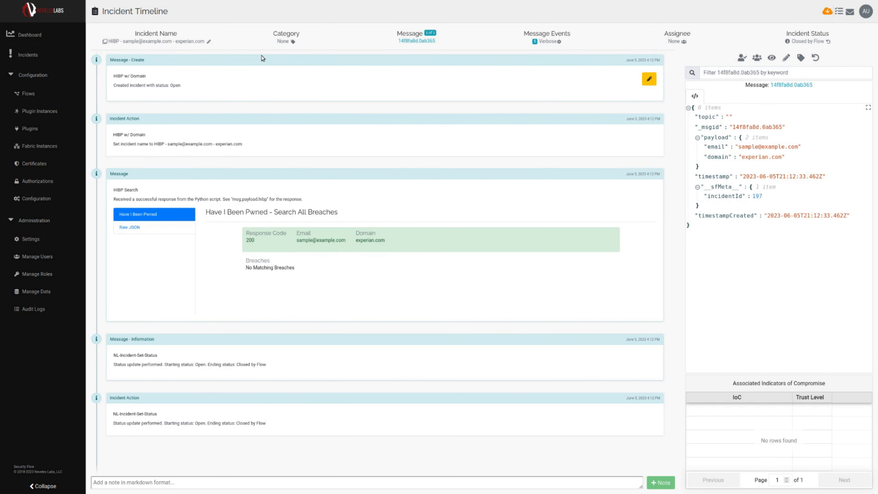